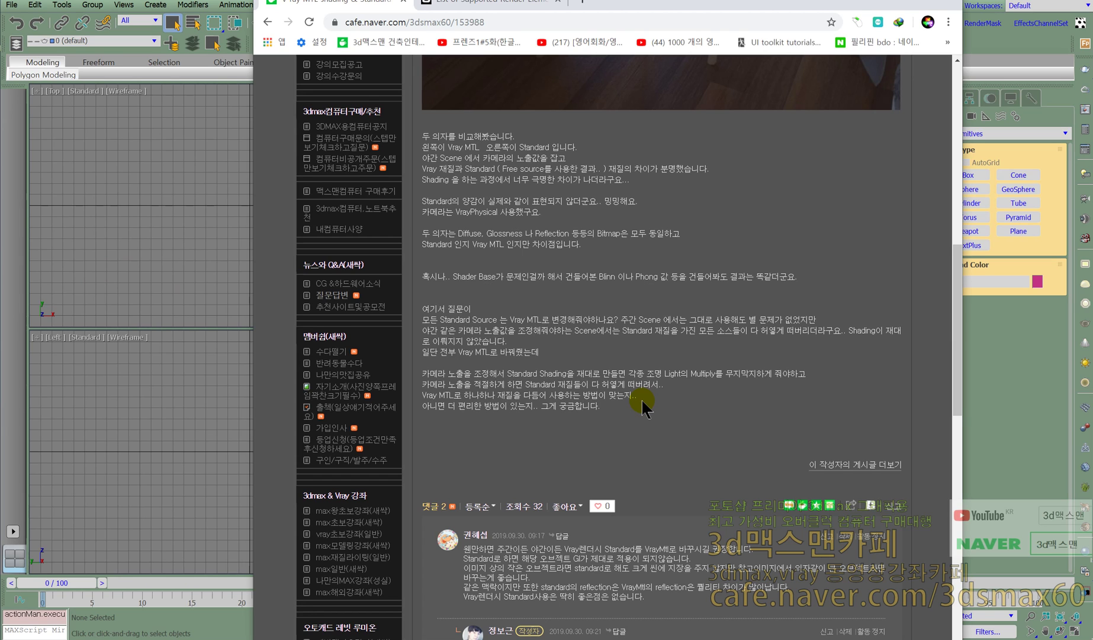
# Read the forum question comparing VRayMtl and Standard material shading, and return to 3ds Max
pyautogui.scroll(2, 641, 399)
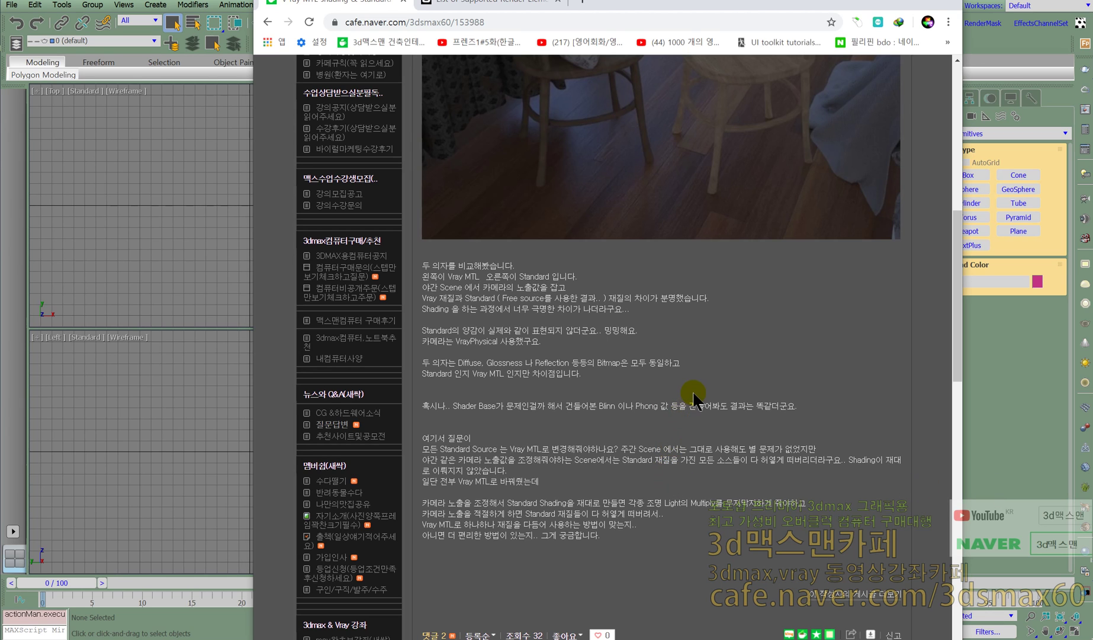
pyautogui.scroll(-2, 693, 390)
pyautogui.scroll(2, 695, 391)
pyautogui.moveTo(651, 2); pyautogui.dragTo(0, 0)
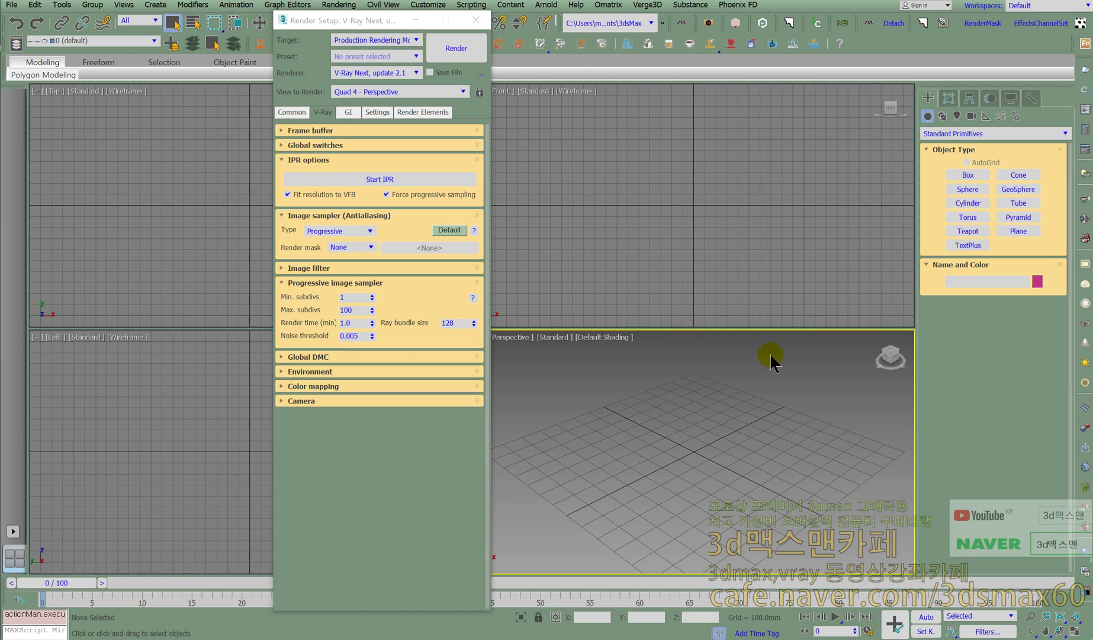
# Open the Material Editor next to the Render Setup window and bring Material #1's BRDF settings into view
pyautogui.rightClick(679, 410)
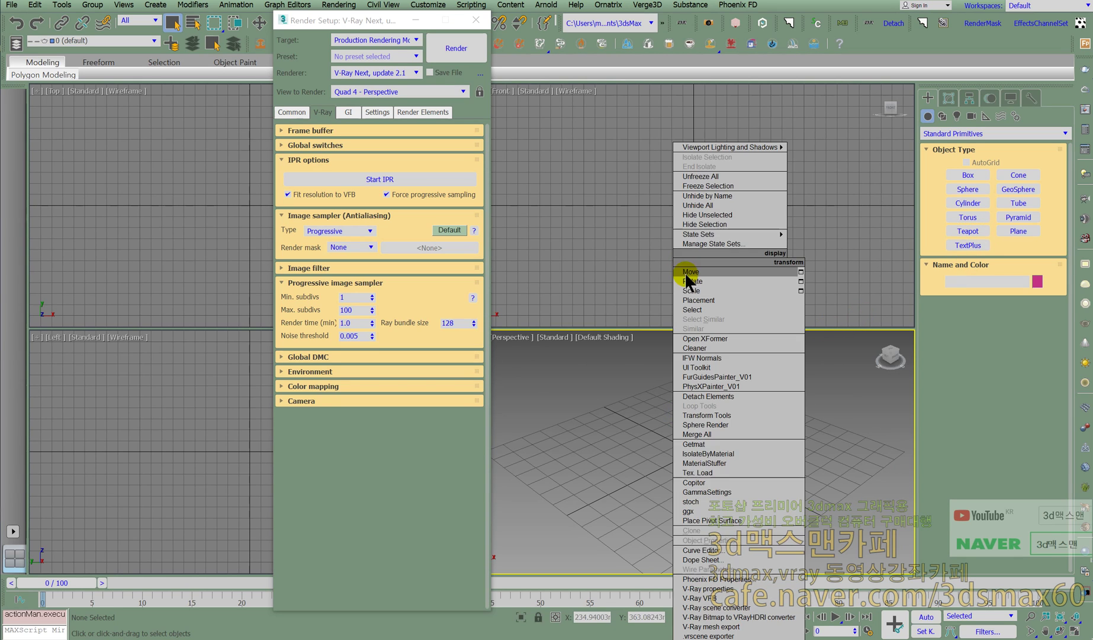
pyautogui.click(685, 276)
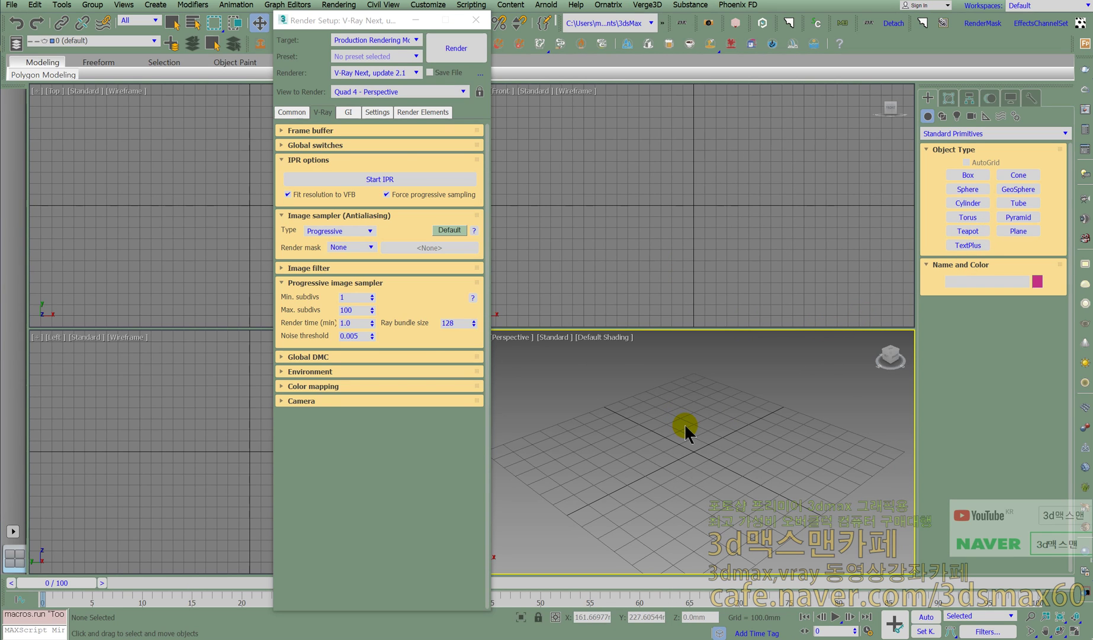
pyautogui.press('m')
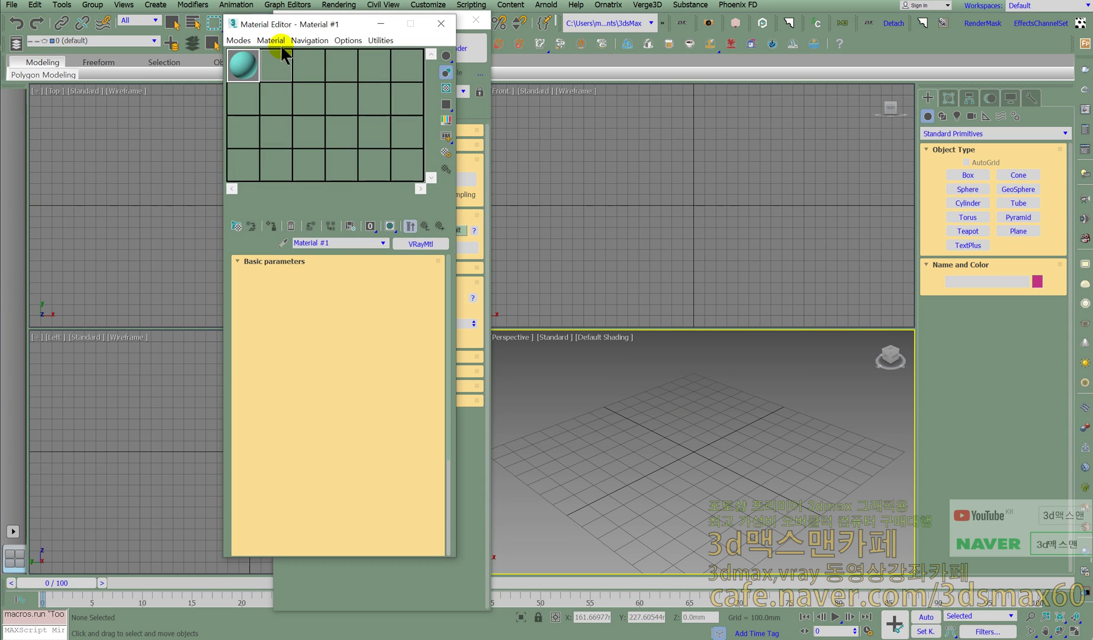
pyautogui.moveTo(288, 19); pyautogui.dragTo(542, 66)
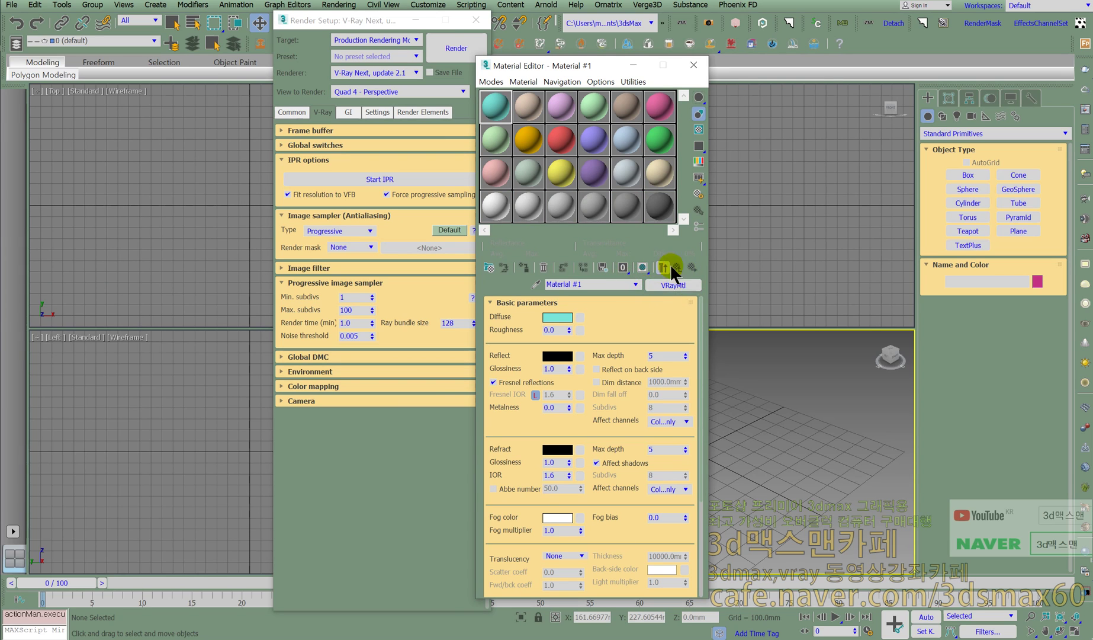
pyautogui.moveTo(633, 318); pyautogui.dragTo(650, 145)
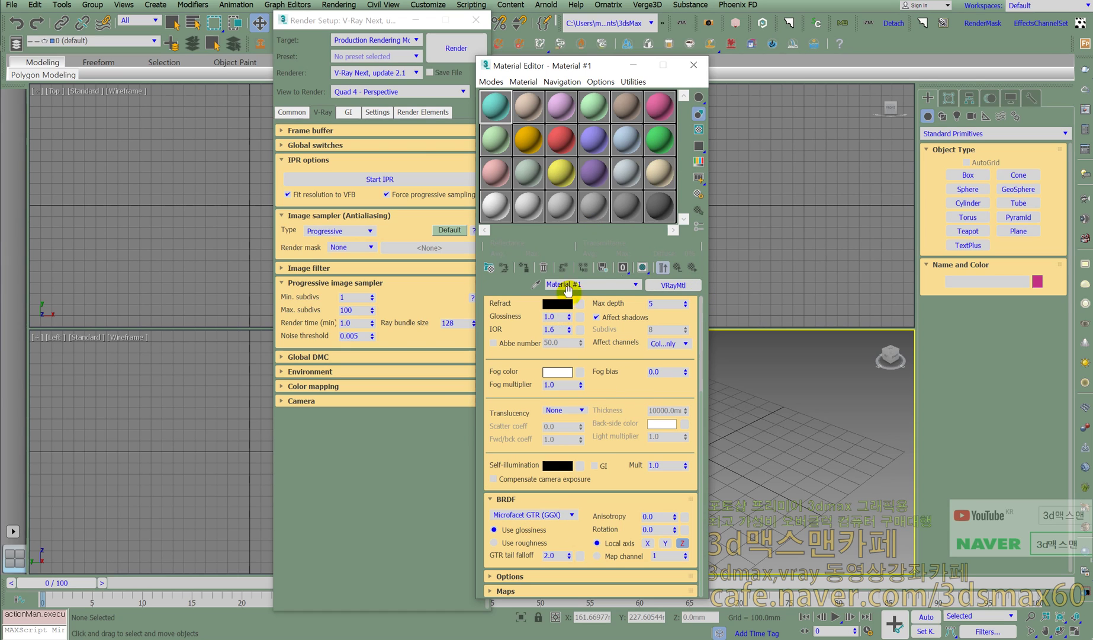
# Set the BRDF type of Material #1 to Blinn
pyautogui.click(512, 513)
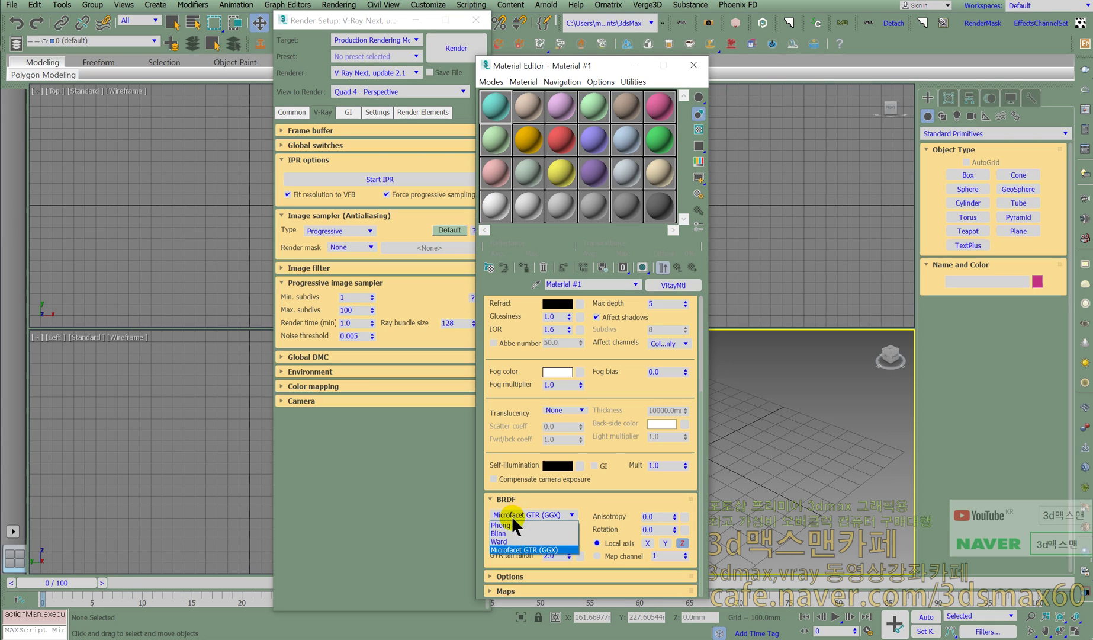
pyautogui.click(510, 532)
pyautogui.click(514, 515)
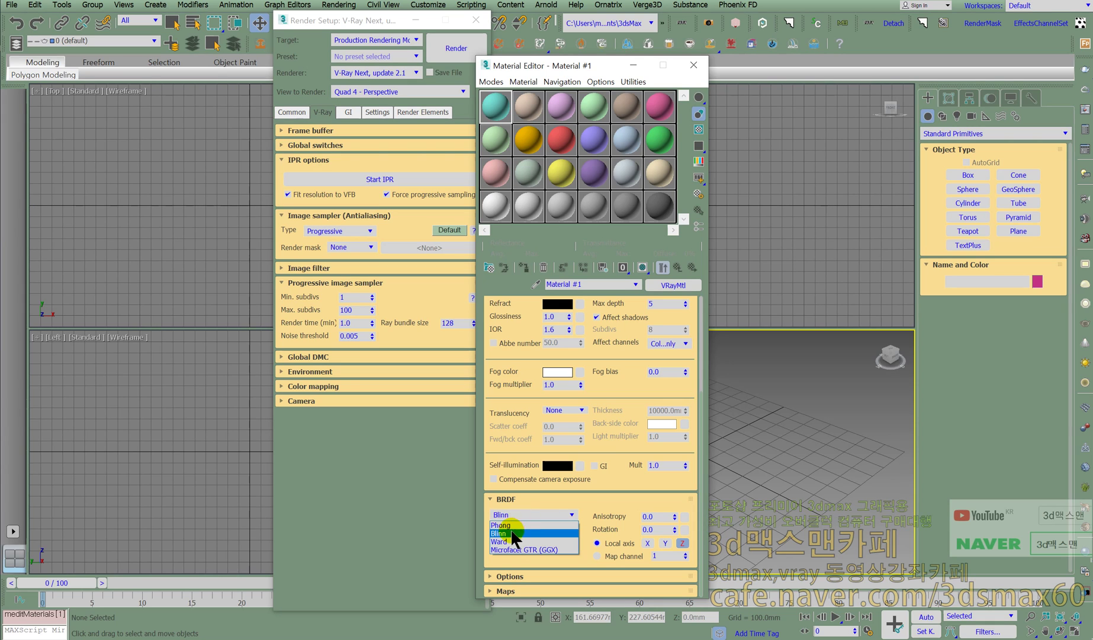
pyautogui.click(509, 532)
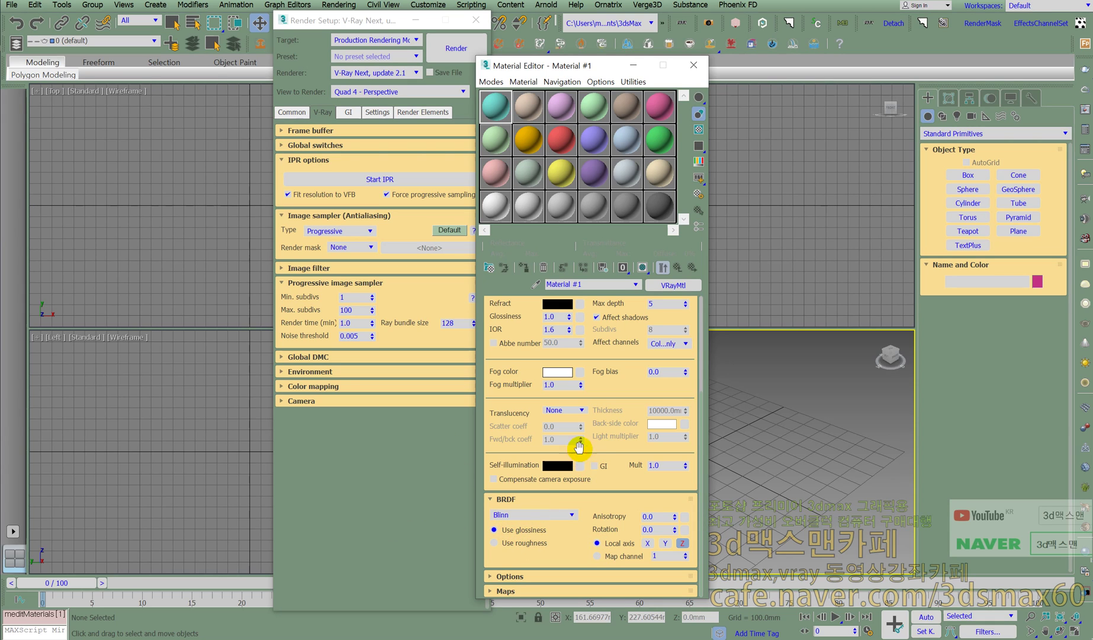
pyautogui.scroll(3, 593, 414)
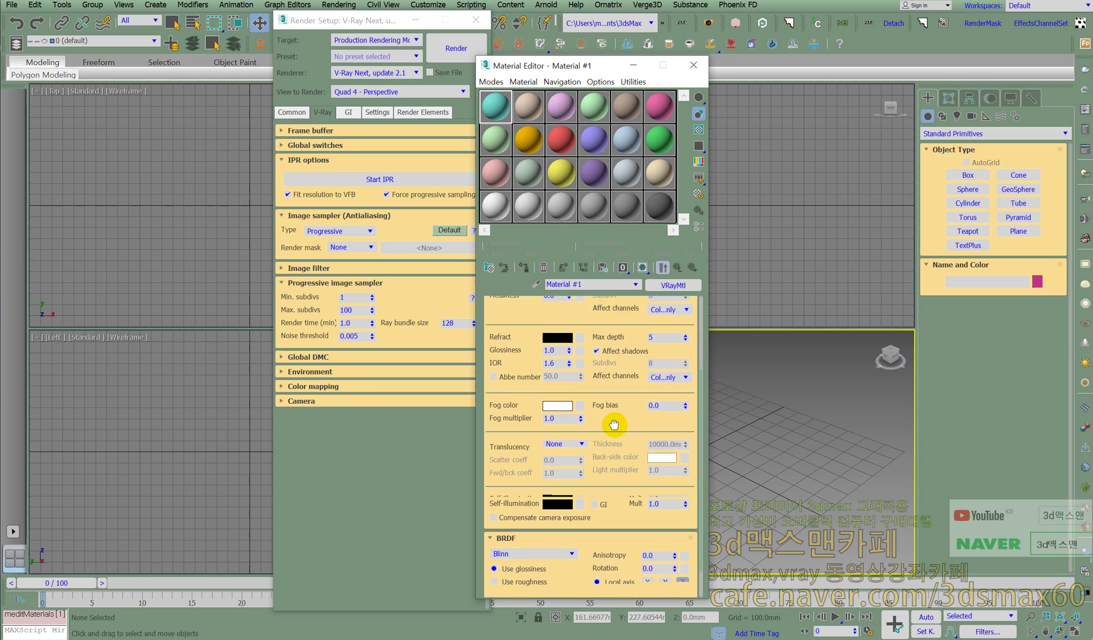
pyautogui.scroll(-3, 614, 424)
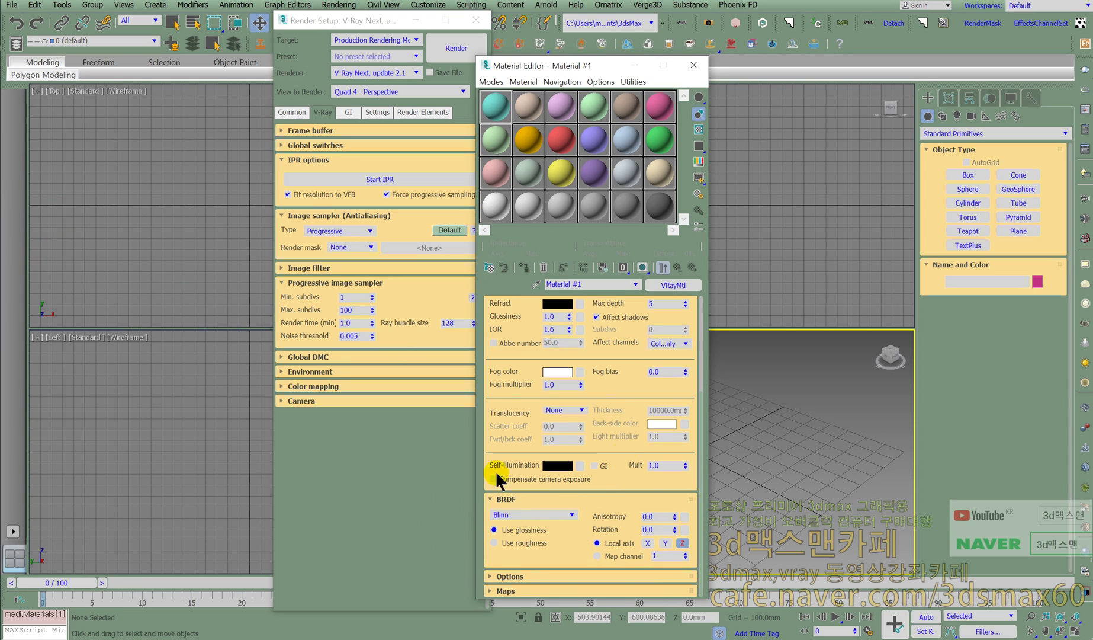
# Set the BRDF type of Material #1 to Microfacet GTR (GGX) and move the Material Editor clear of the Perspective viewport
pyautogui.click(517, 516)
pyautogui.click(521, 548)
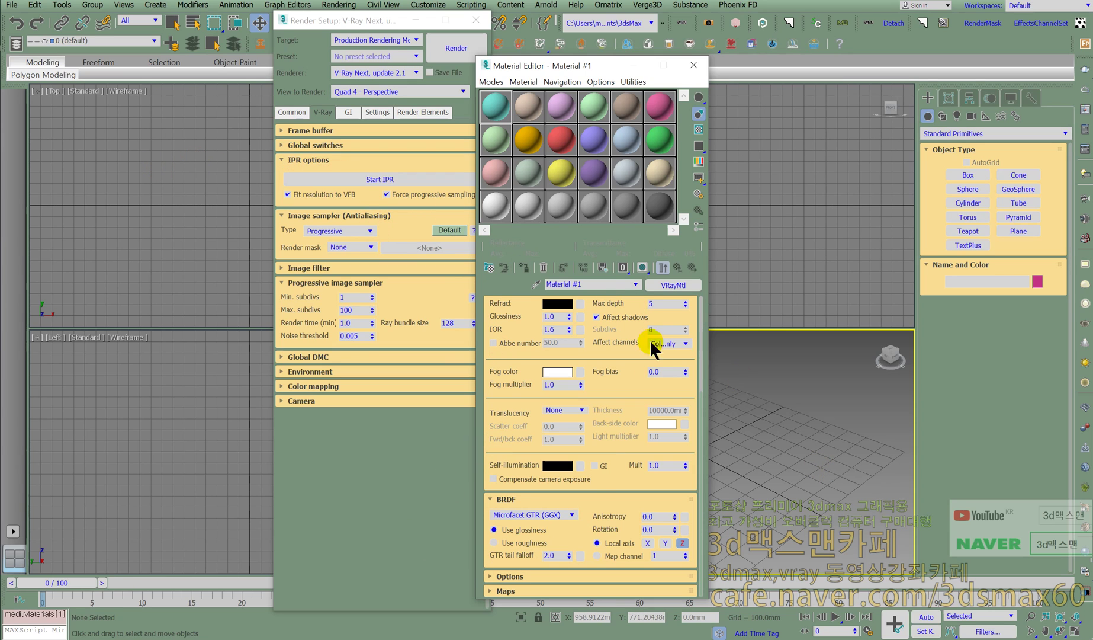
pyautogui.click(525, 510)
pyautogui.click(524, 510)
pyautogui.click(560, 100)
pyautogui.moveTo(559, 72); pyautogui.dragTo(416, 55)
# Switch the BRDF type of Material #1 to Phong and then to Blinn
pyautogui.rightClick(645, 259)
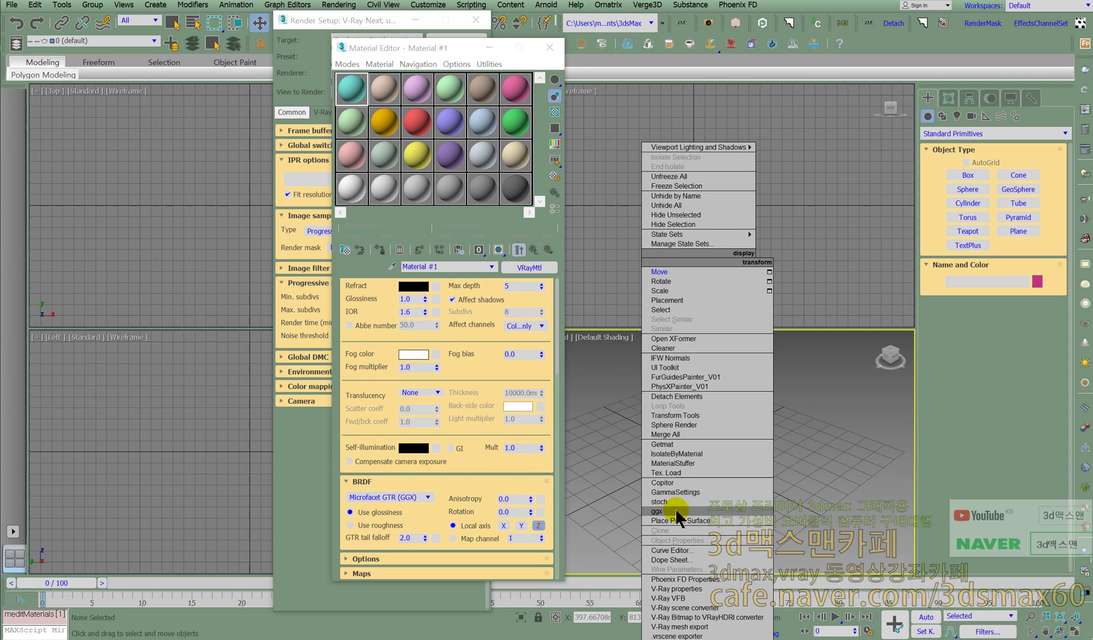
pyautogui.click(399, 615)
pyautogui.click(405, 497)
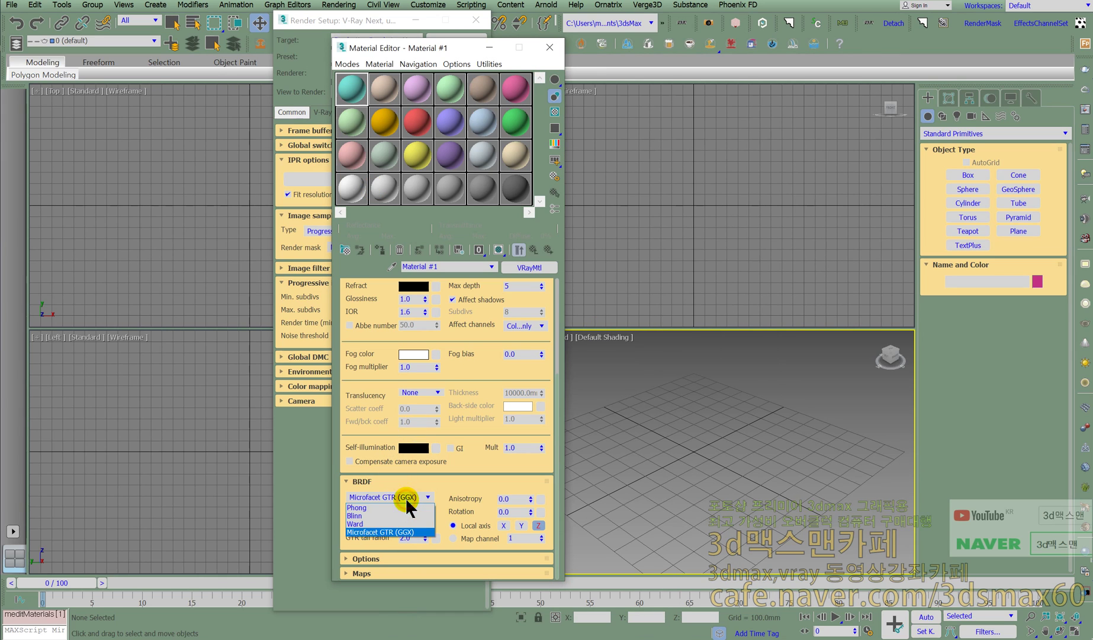
pyautogui.click(399, 507)
pyautogui.click(398, 493)
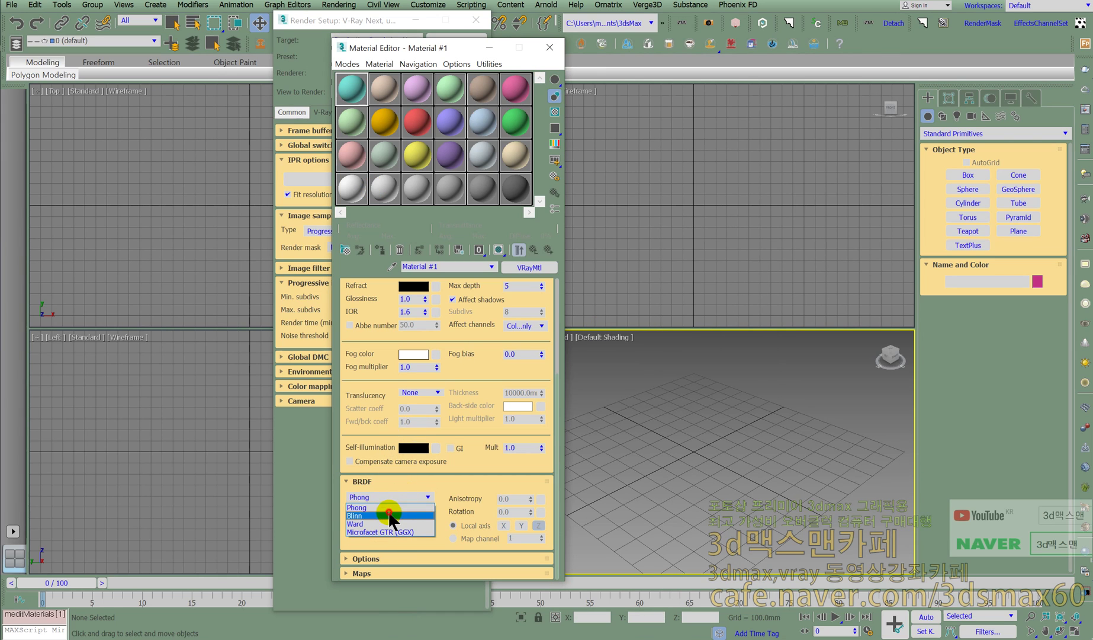
pyautogui.click(384, 516)
# Run the ggx script to set the material's BRDF type to Microfacet GTR (GGX)
pyautogui.rightClick(693, 258)
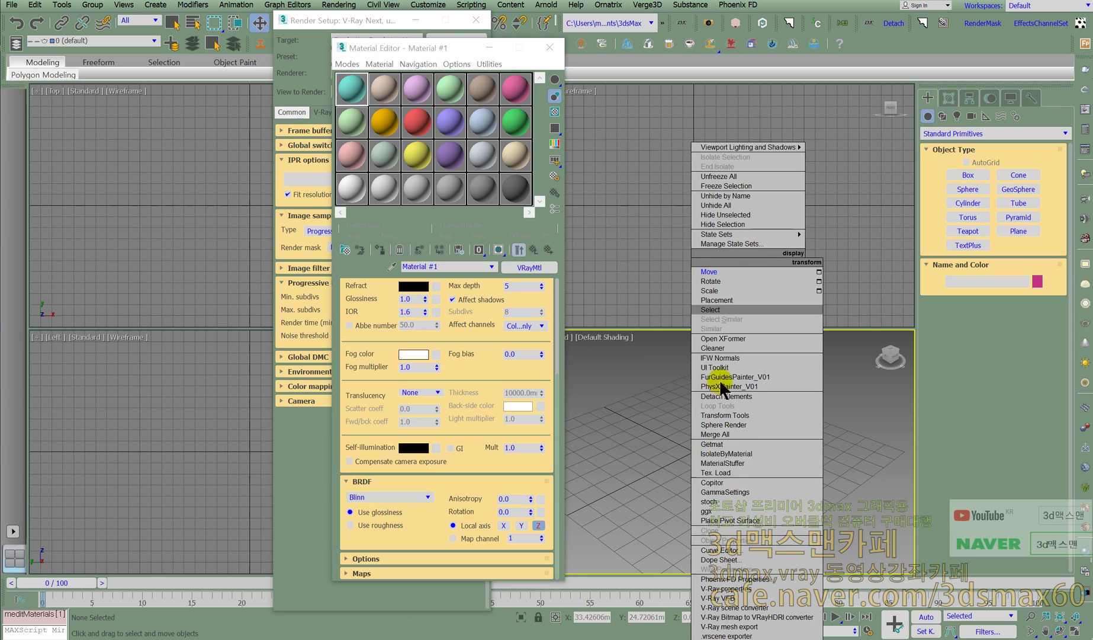
pyautogui.click(718, 511)
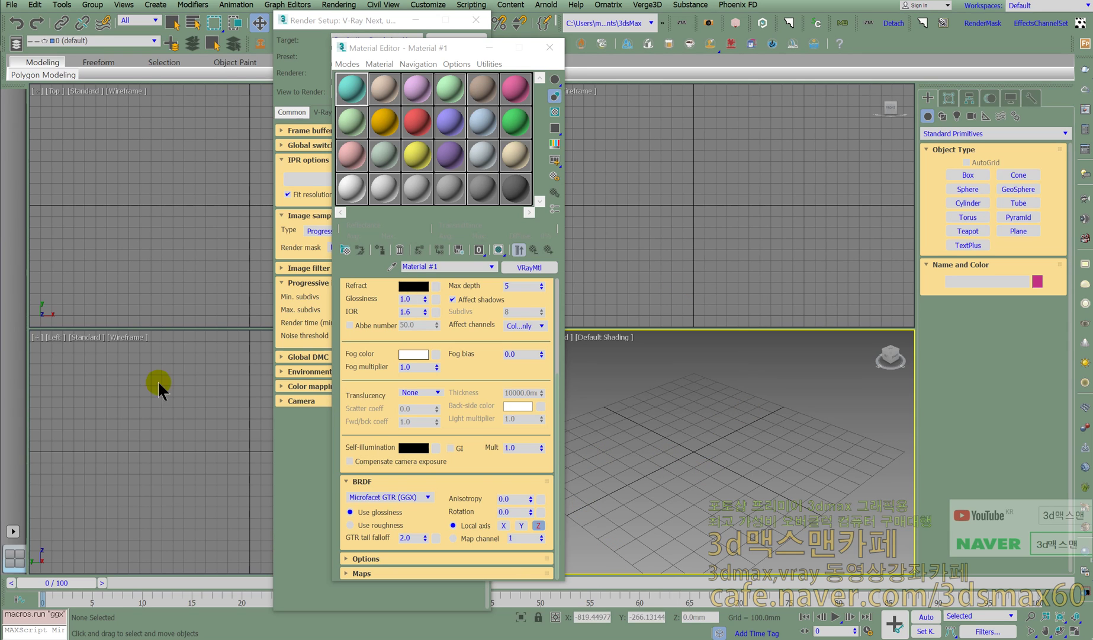
# Move the Material Editor beside the Render Setup window and show the Render Elements settings
pyautogui.moveTo(391, 45); pyautogui.dragTo(106, 54)
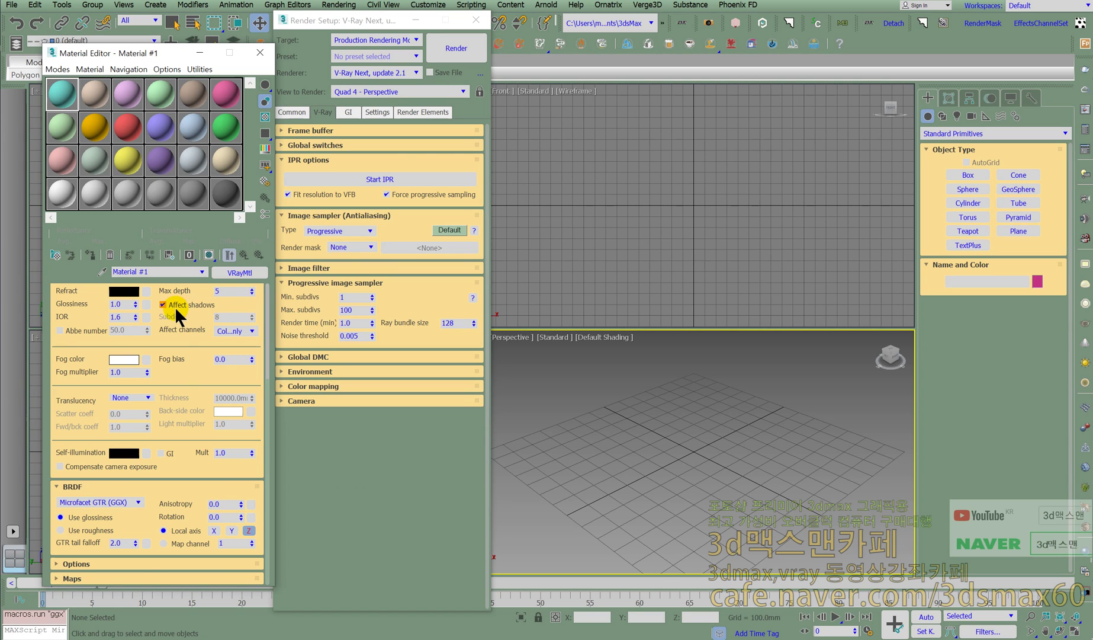
pyautogui.moveTo(175, 306); pyautogui.dragTo(154, 416)
pyautogui.scroll(-3, 86, 465)
pyautogui.click(552, 388)
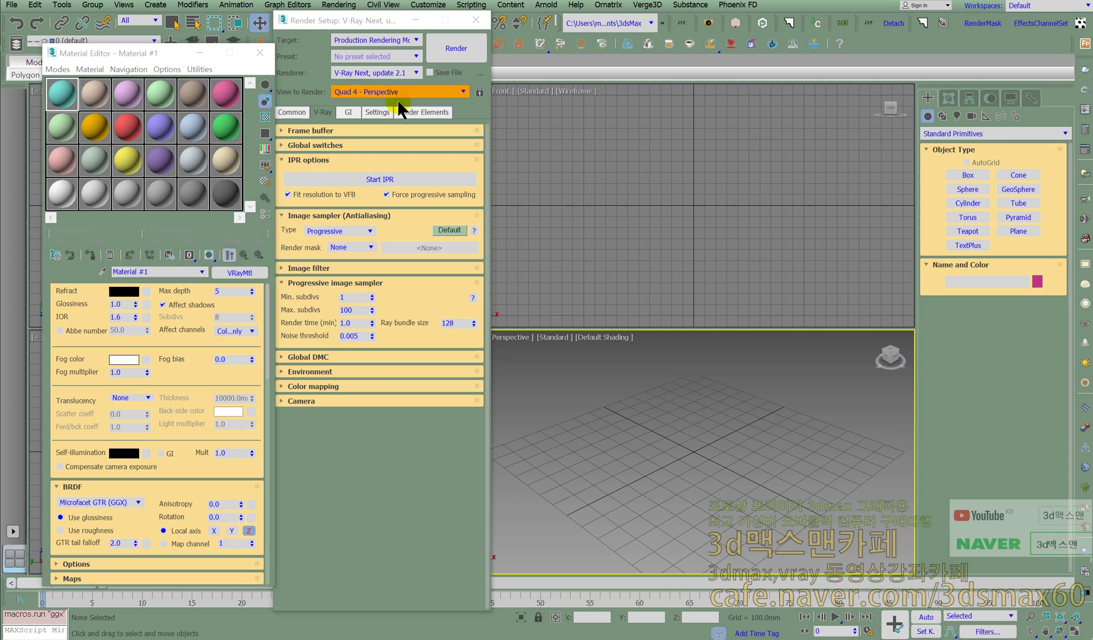
pyautogui.click(421, 112)
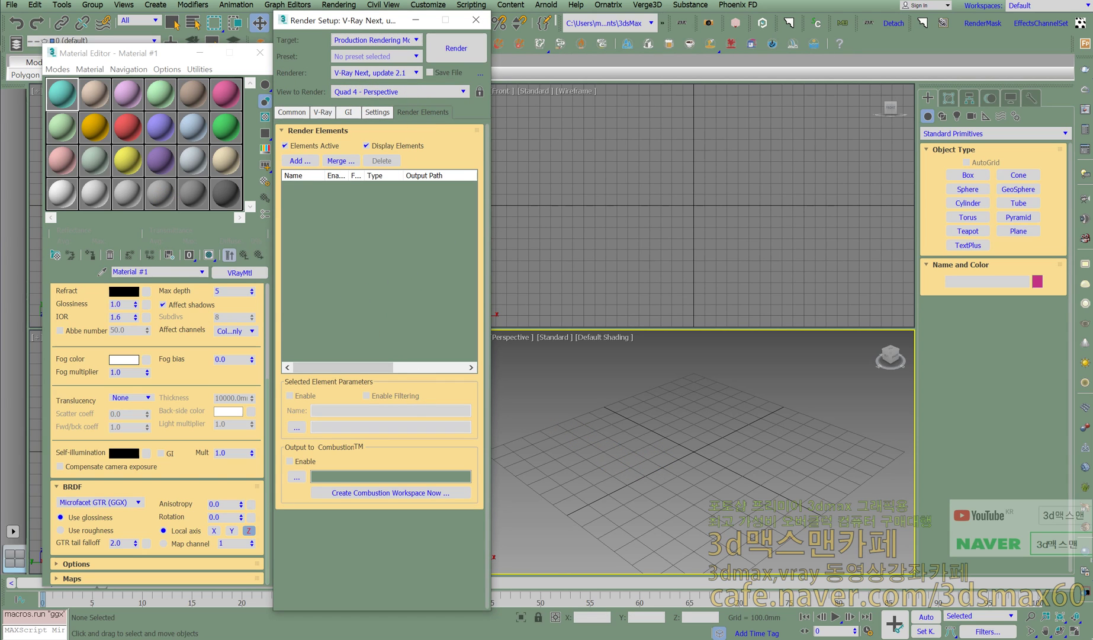
# Switch to the browser and examine V-Ray's Supported Render Elements table, comparing VRayMtl with standard material support for each element
pyautogui.moveTo(0, 2); pyautogui.dragTo(415, 1)
pyautogui.click(353, 1)
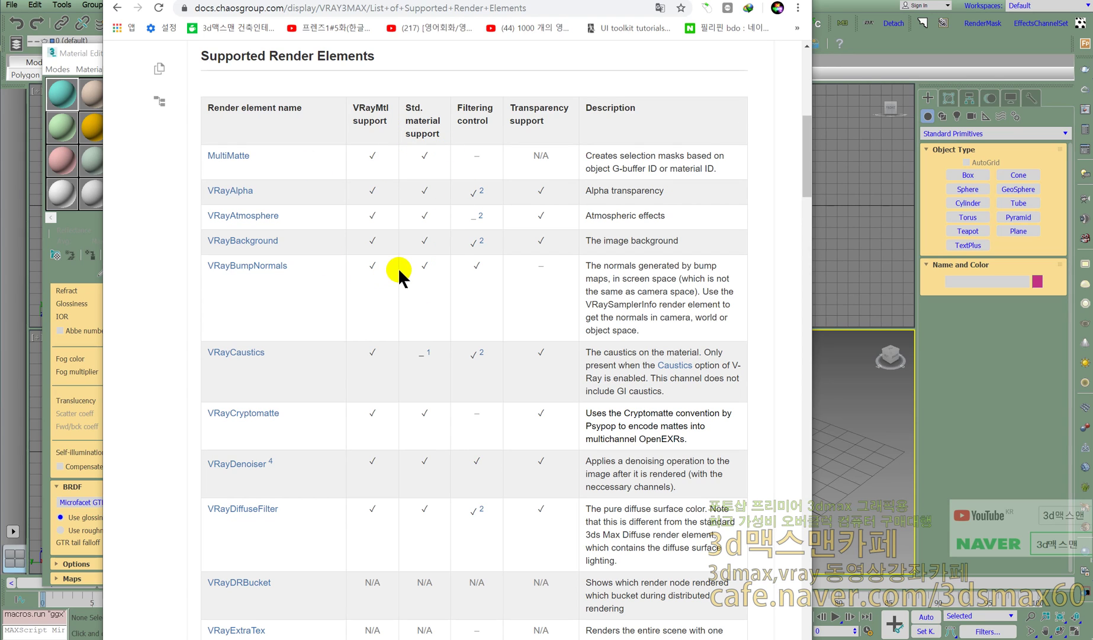
pyautogui.scroll(-1, 408, 243)
pyautogui.scroll(-1, 408, 243)
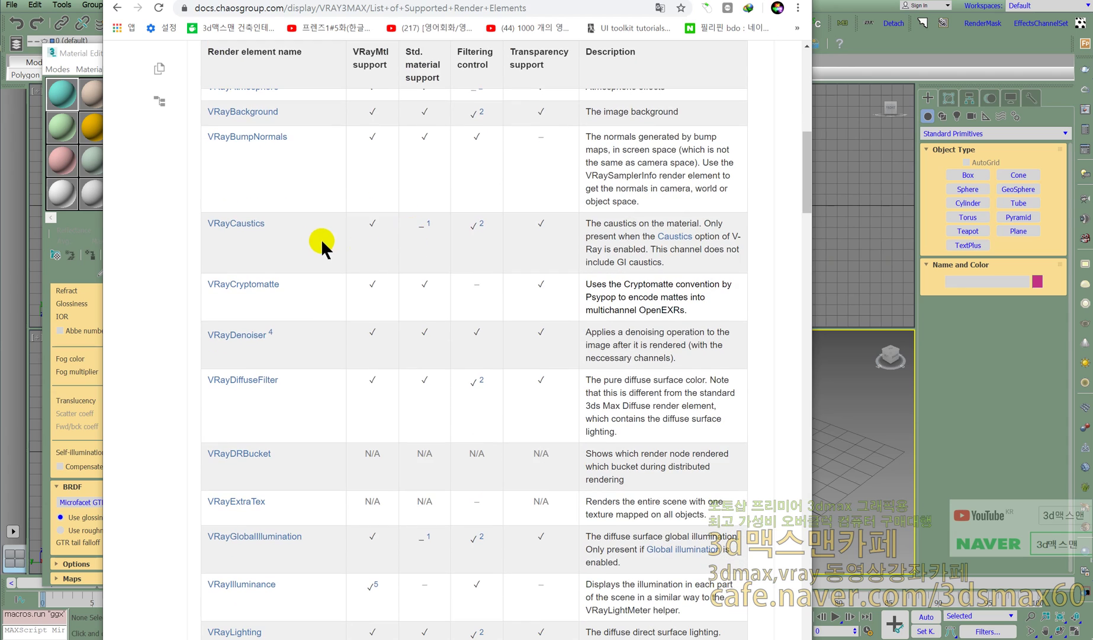
pyautogui.scroll(1, 305, 240)
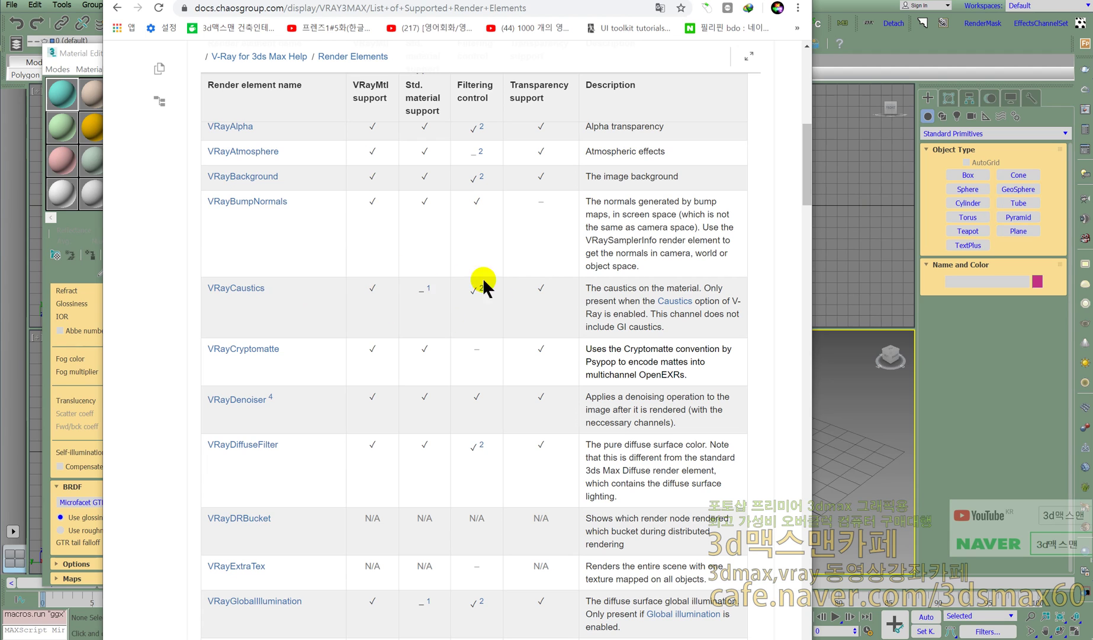
pyautogui.scroll(-2, 434, 286)
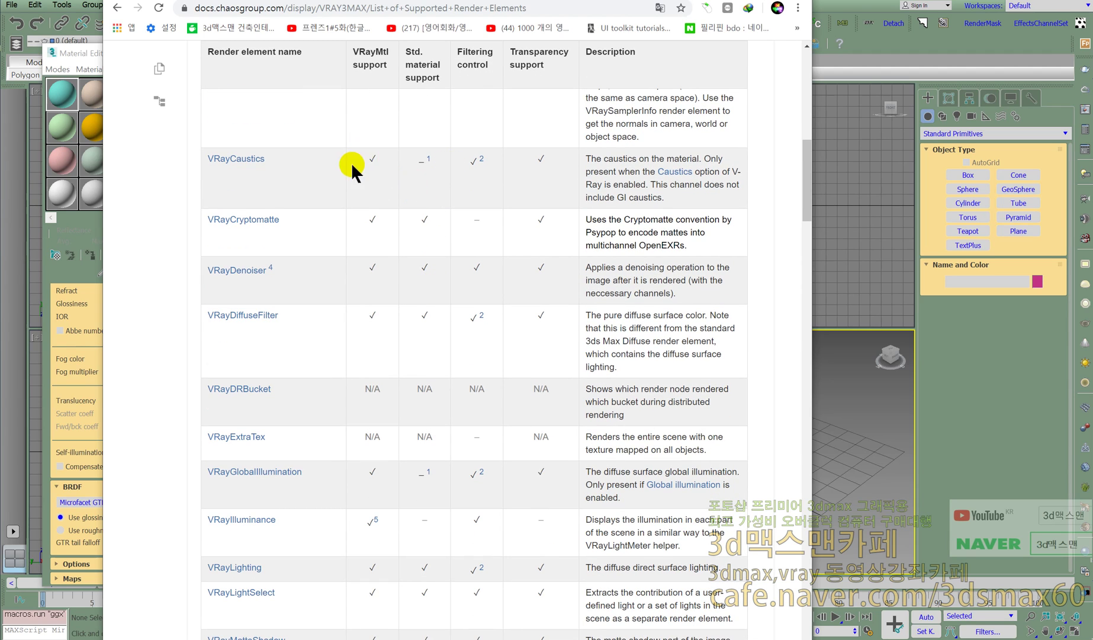
pyautogui.scroll(1, 426, 152)
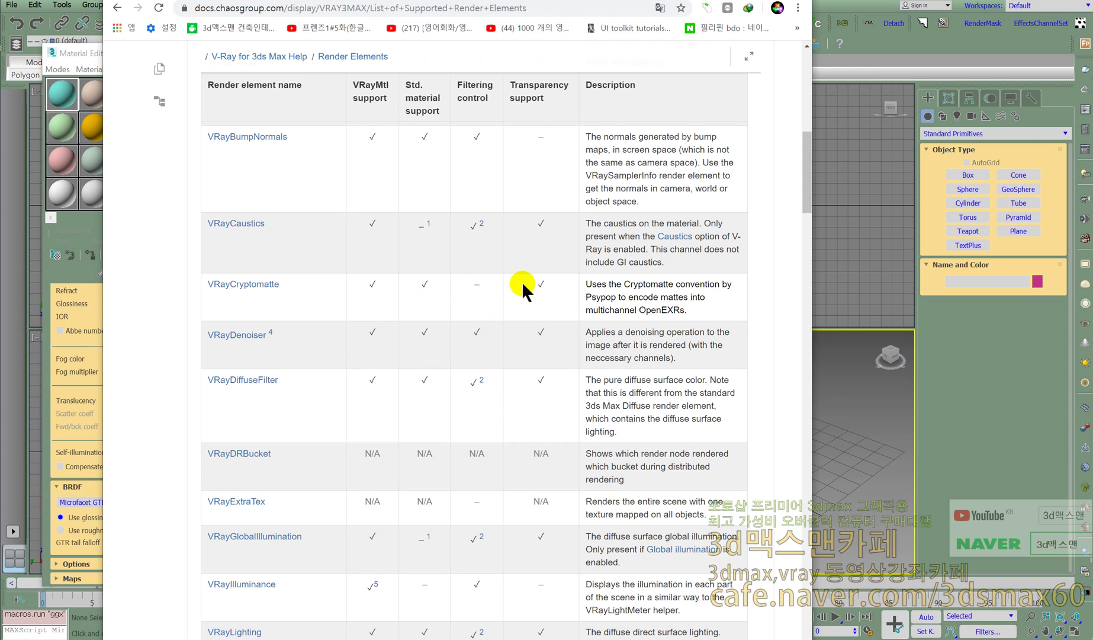
pyautogui.scroll(-1, 472, 278)
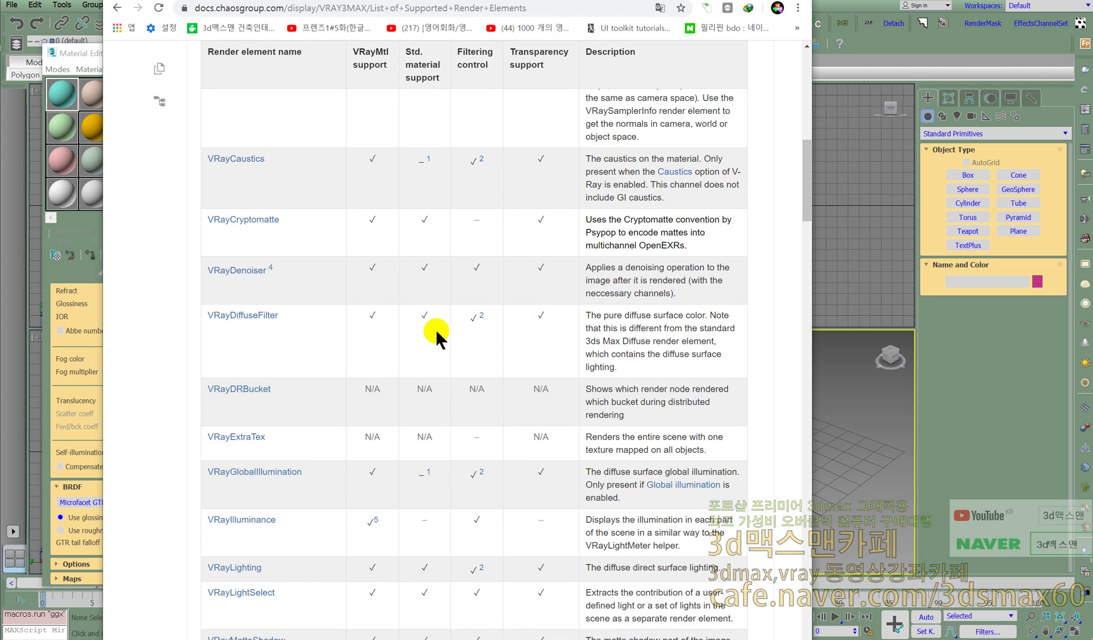
pyautogui.scroll(-3, 480, 311)
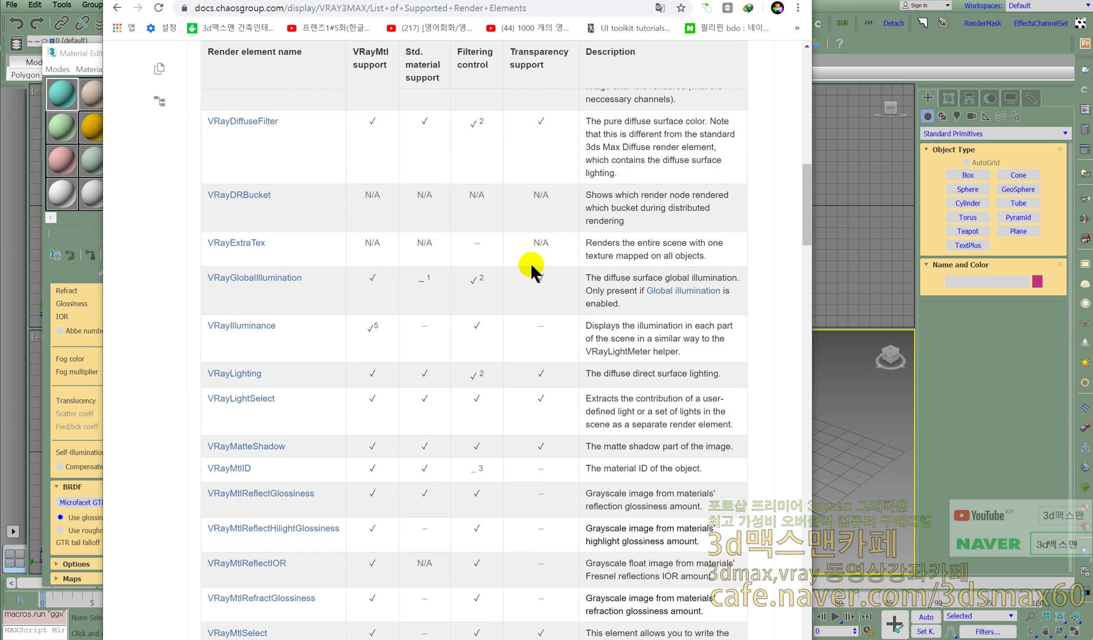
pyautogui.scroll(-10, 455, 360)
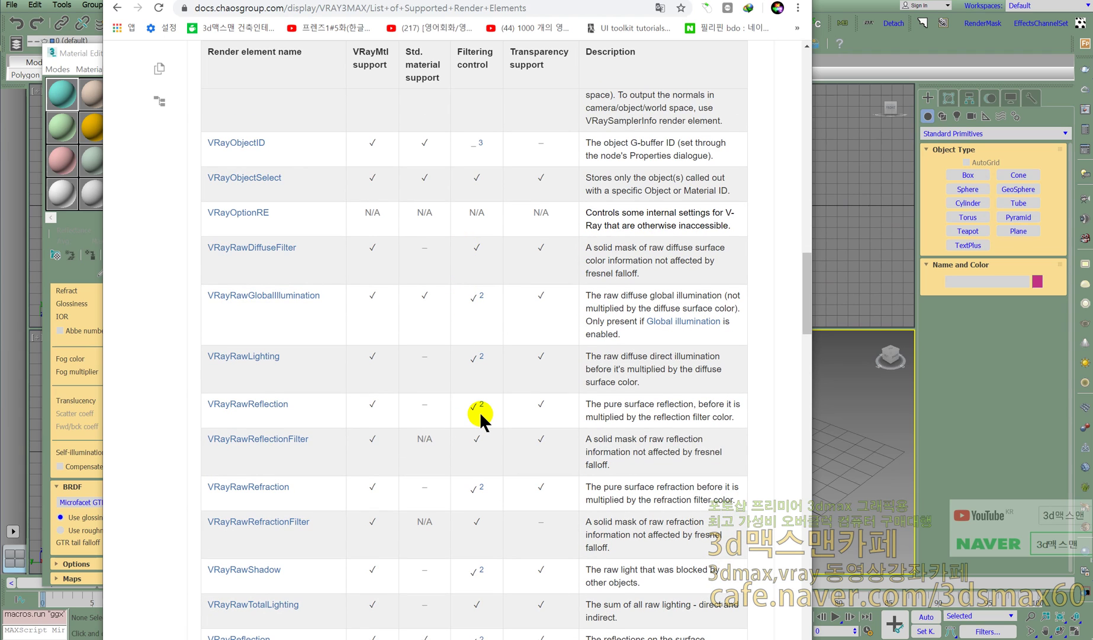
pyautogui.scroll(-5, 485, 439)
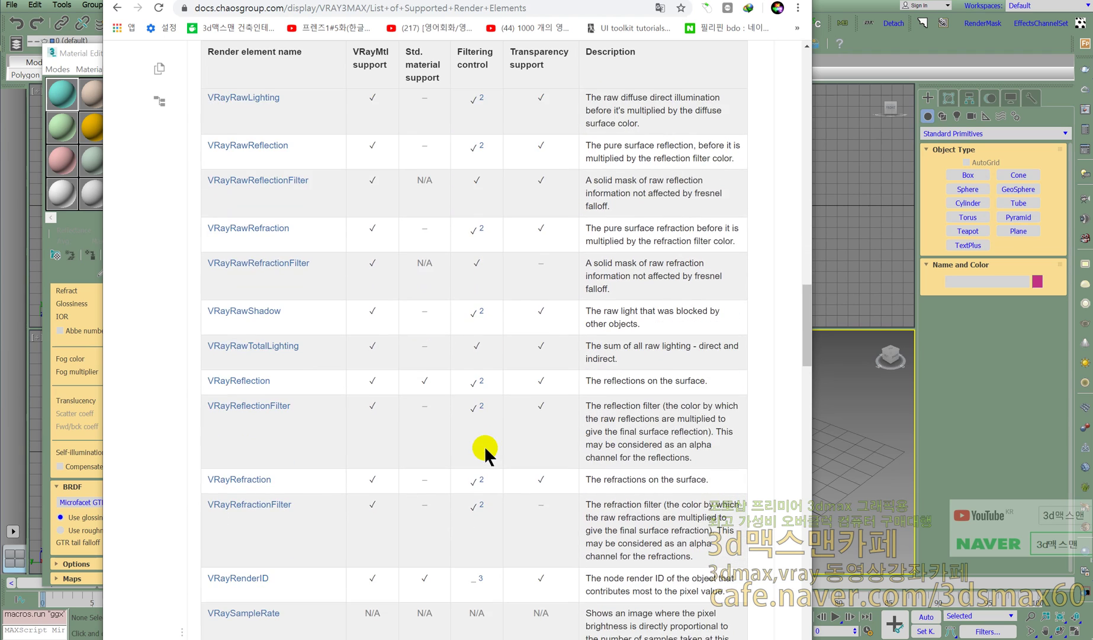
pyautogui.scroll(-2, 484, 445)
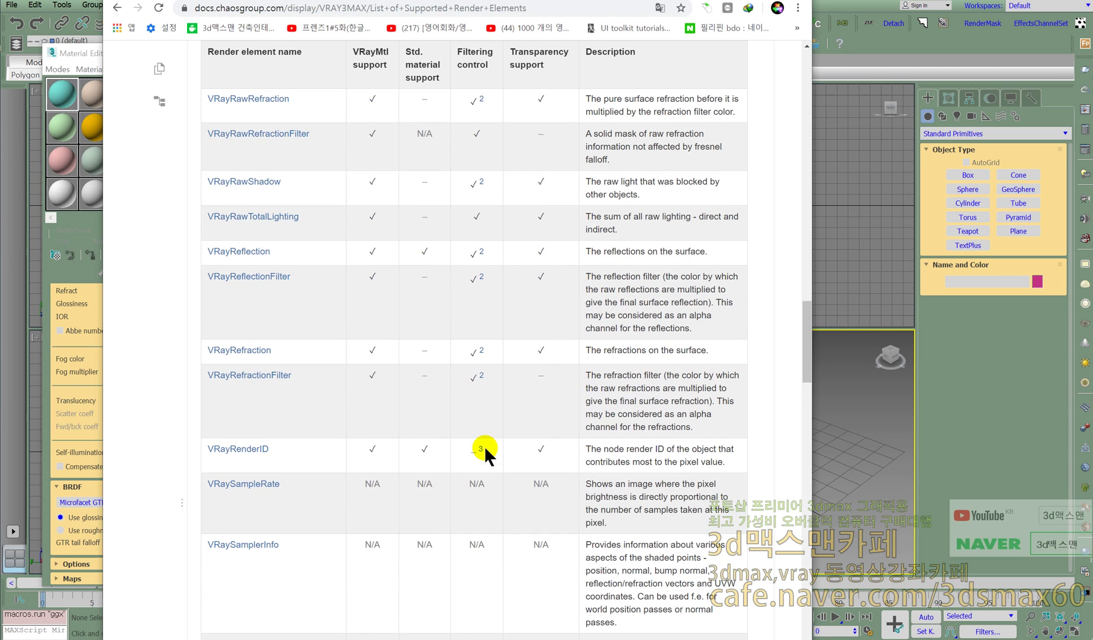
pyautogui.scroll(-2, 485, 445)
pyautogui.scroll(10, 467, 419)
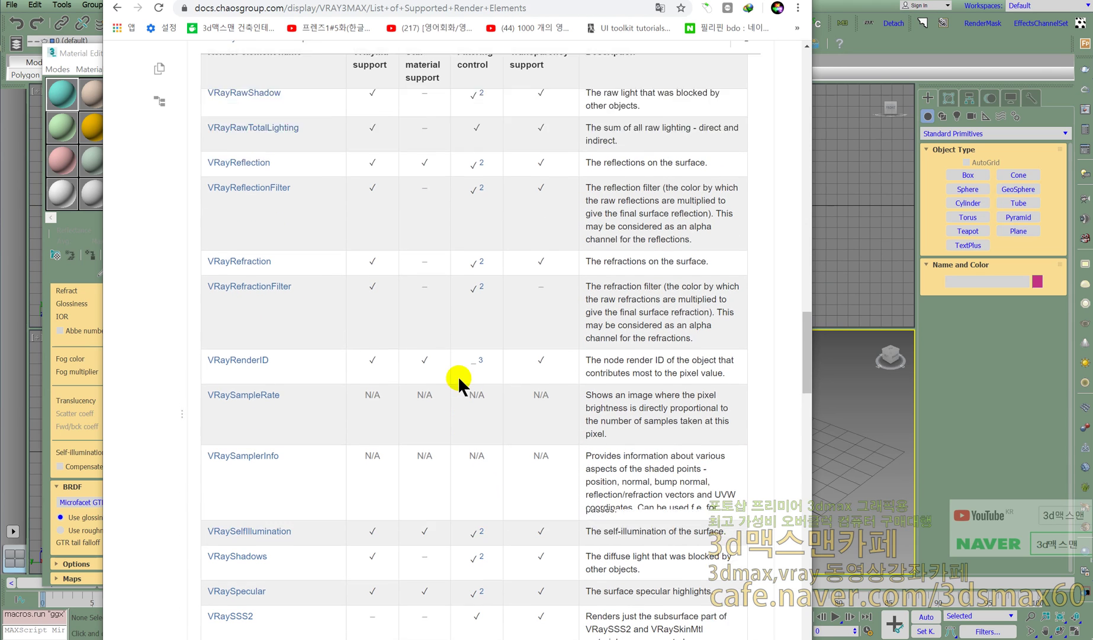
pyautogui.scroll(-15, 459, 311)
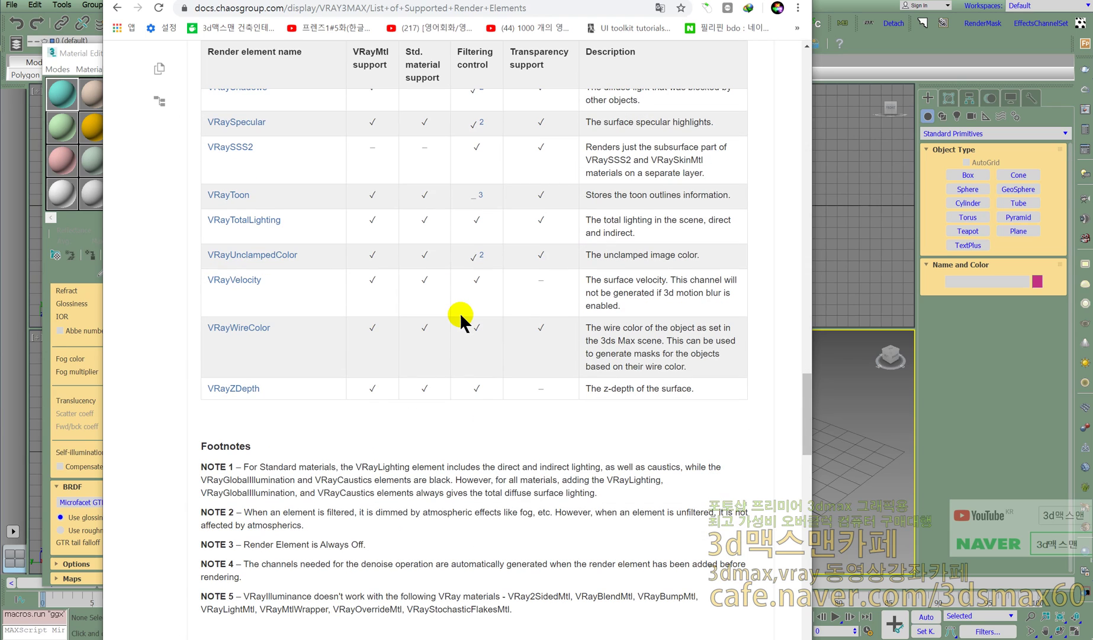
pyautogui.scroll(12, 459, 312)
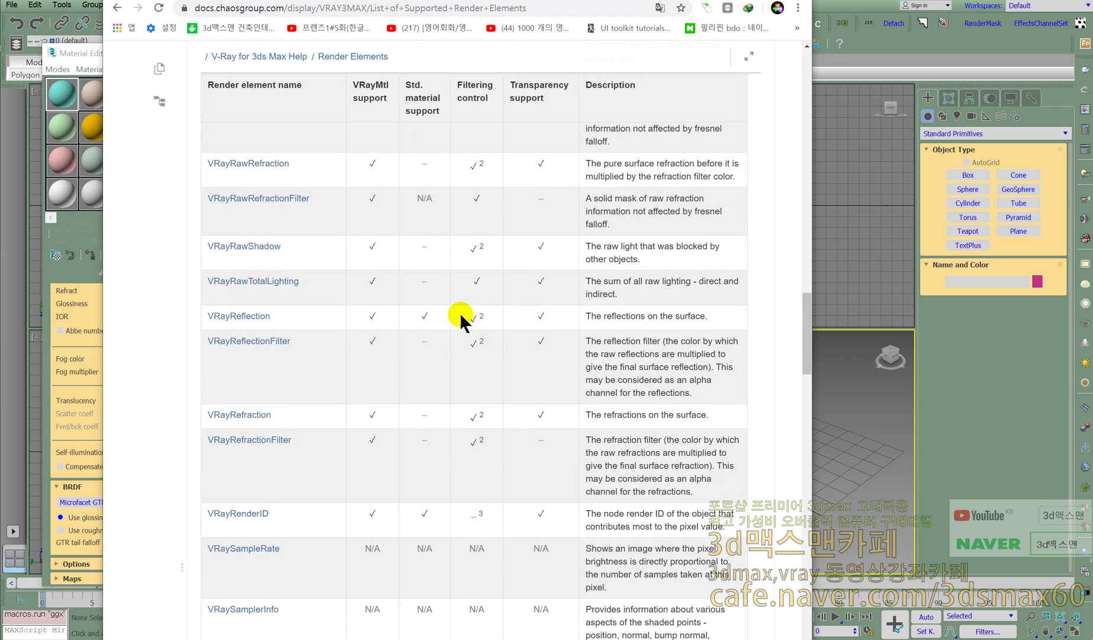
pyautogui.scroll(5, 460, 311)
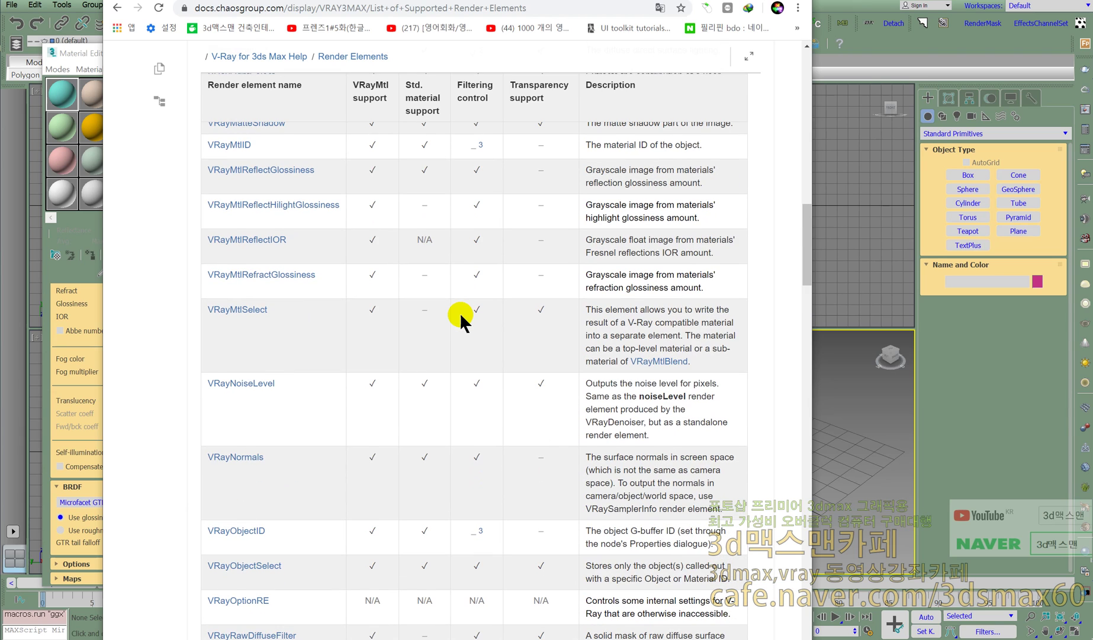
pyautogui.scroll(4, 460, 312)
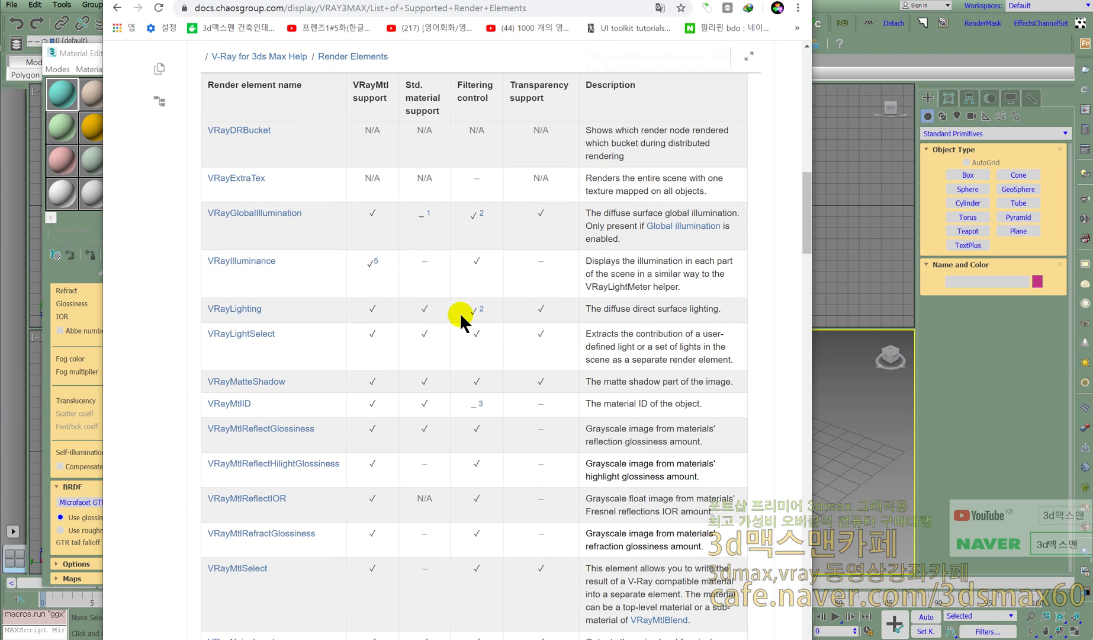